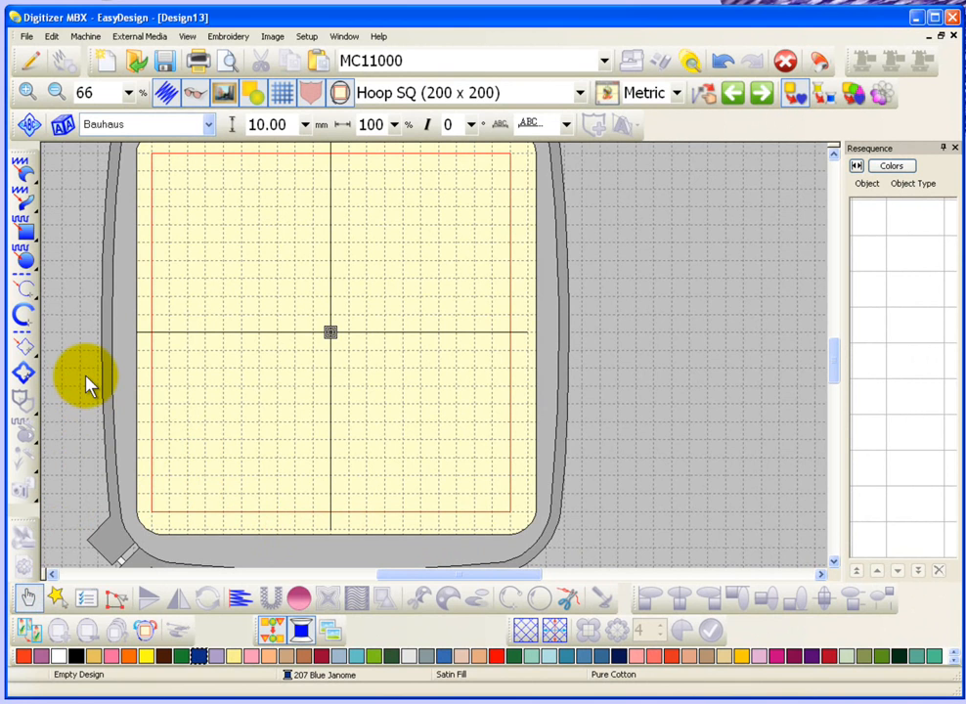
- Digitize two filled circles of similar size side by side in the upper-left area of the hoop
{"action": "left_click", "coordinate": [22, 256]}
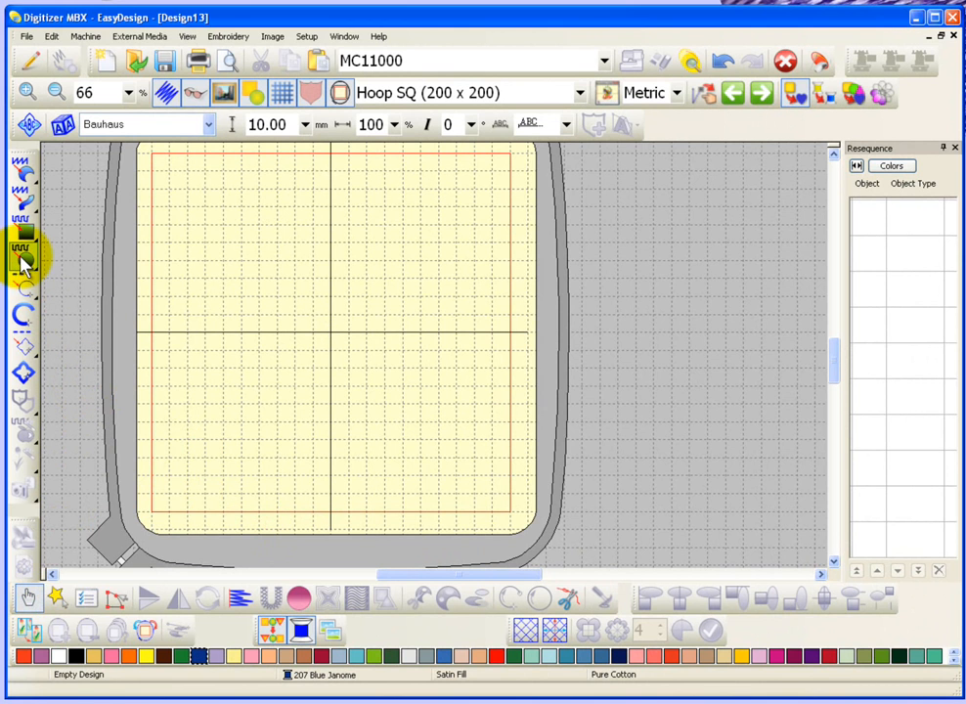
{"action": "left_click", "coordinate": [210, 226]}
{"action": "left_click", "coordinate": [262, 232]}
{"action": "left_click", "coordinate": [278, 249]}
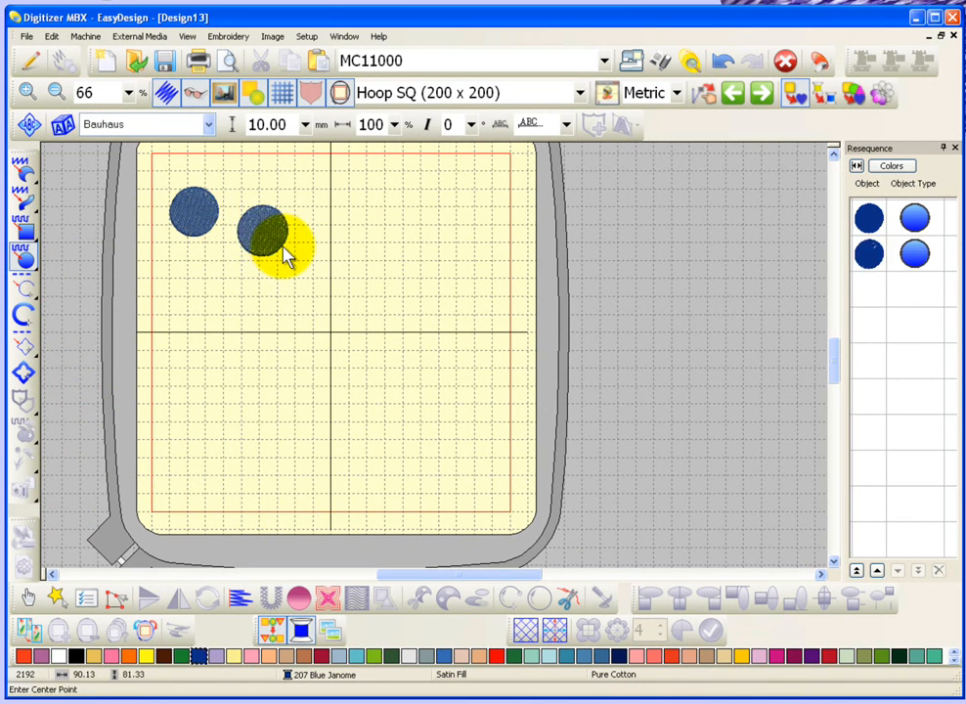
- Digitize two wide filled rectangles below the circles, the second one lower and offset to the right
{"action": "left_click", "coordinate": [21, 224]}
{"action": "left_click", "coordinate": [238, 294]}
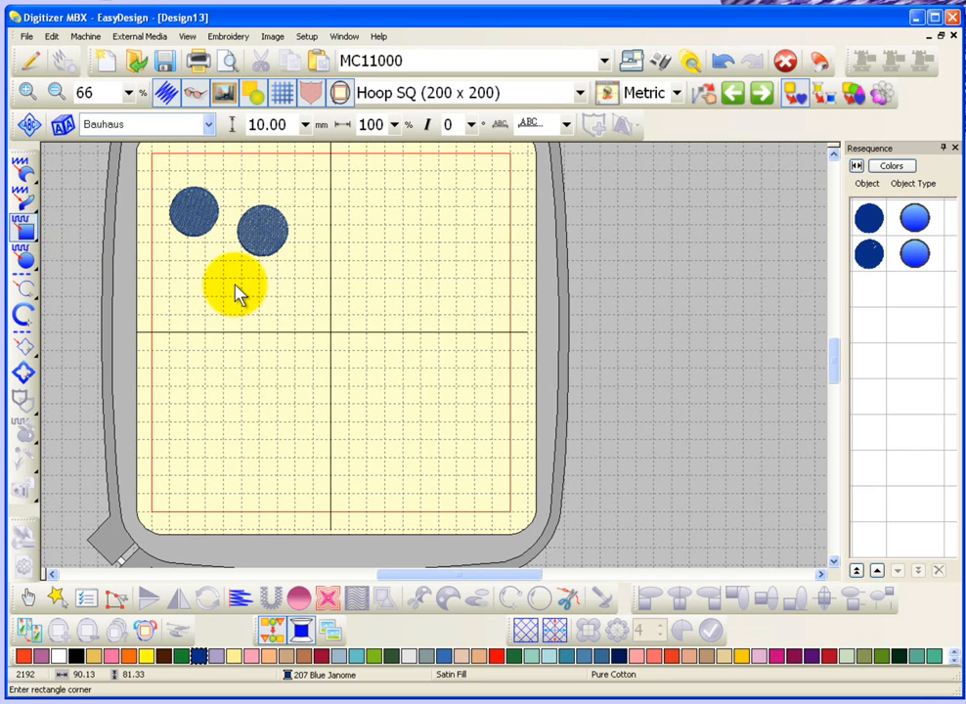
{"action": "left_click", "coordinate": [338, 323]}
{"action": "left_click", "coordinate": [278, 342]}
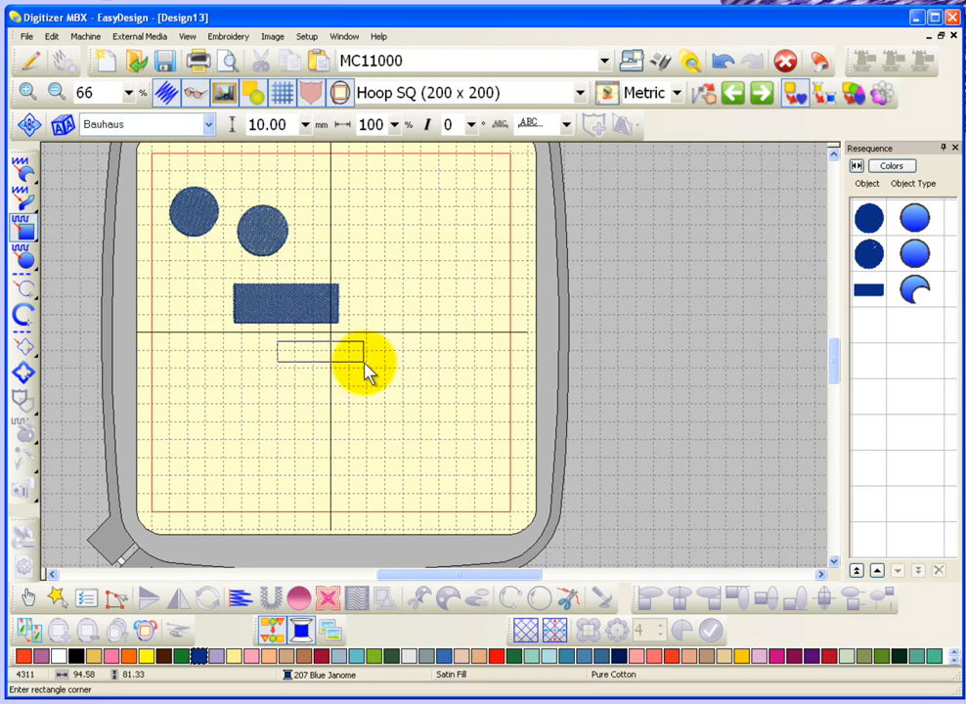
{"action": "left_click", "coordinate": [396, 374]}
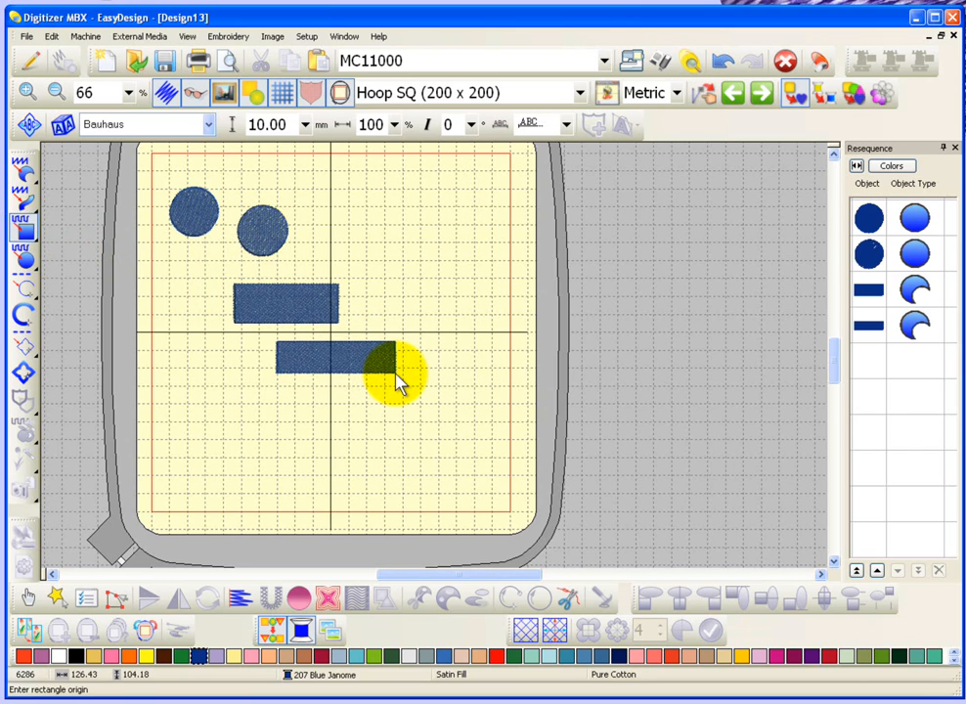
- Switch to the Select tool and select the upper rectangle, the right circle and the left circle one after another
{"action": "left_click", "coordinate": [28, 601]}
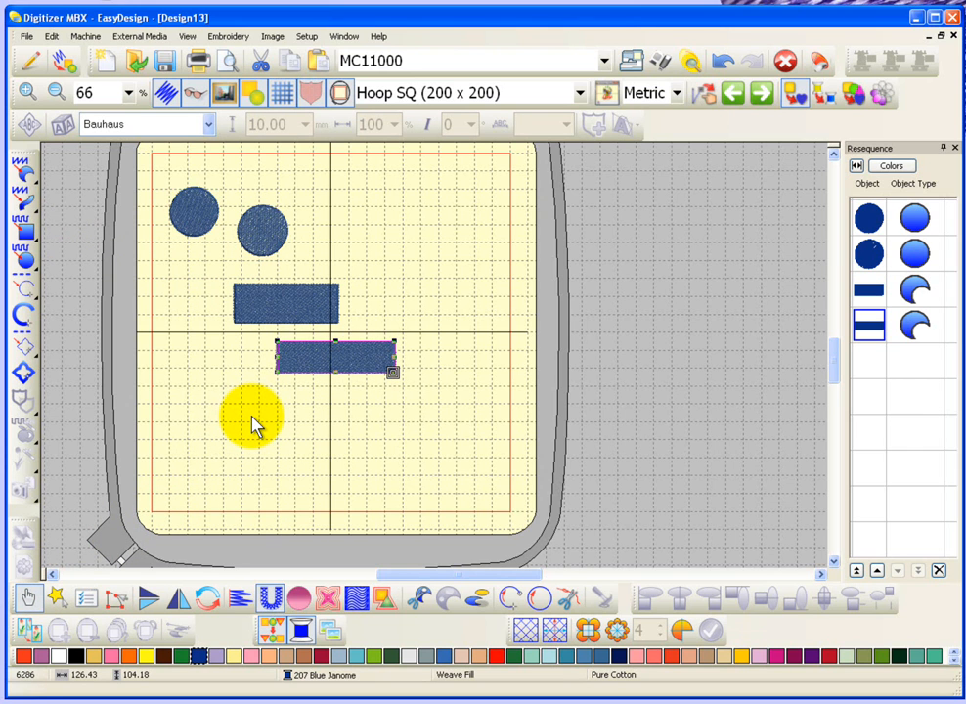
{"action": "left_click", "coordinate": [283, 305]}
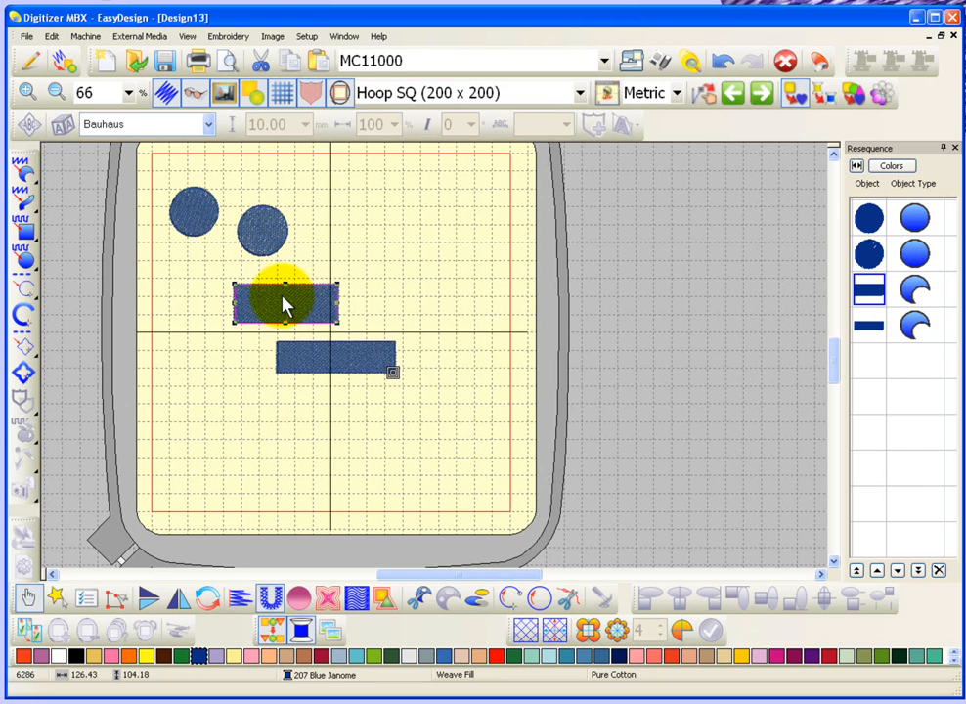
{"action": "left_click", "coordinate": [265, 232]}
{"action": "left_click", "coordinate": [206, 209]}
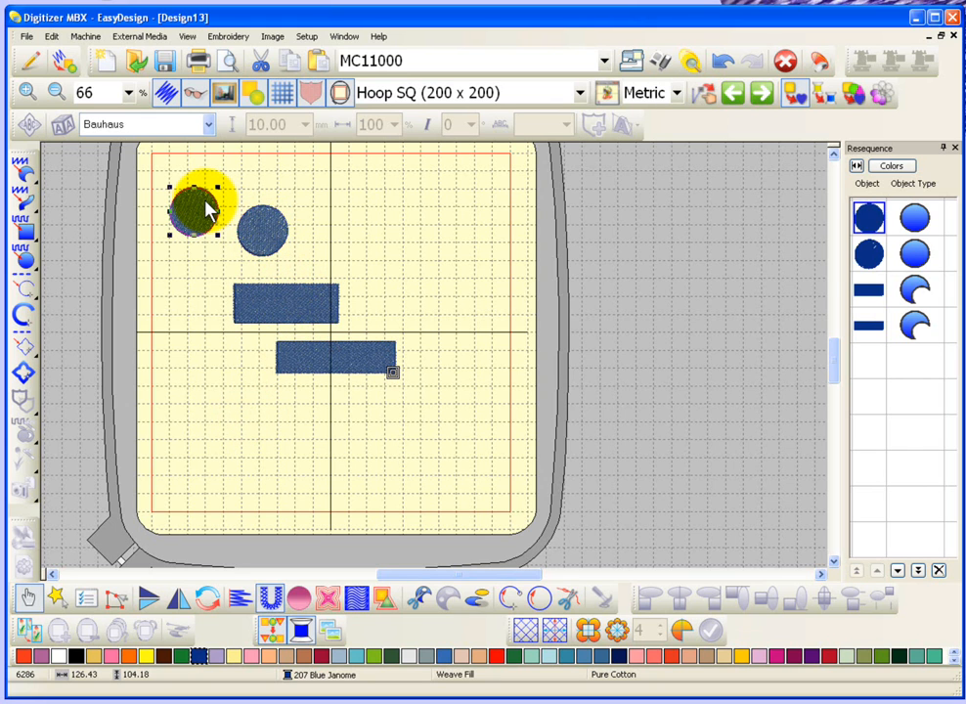
- Inspect both circles up close and select the right one to examine its selection outline and handles
{"action": "key", "text": "z"}
{"action": "left_click_drag", "start_coordinate": [158, 183], "coordinate": [297, 265]}
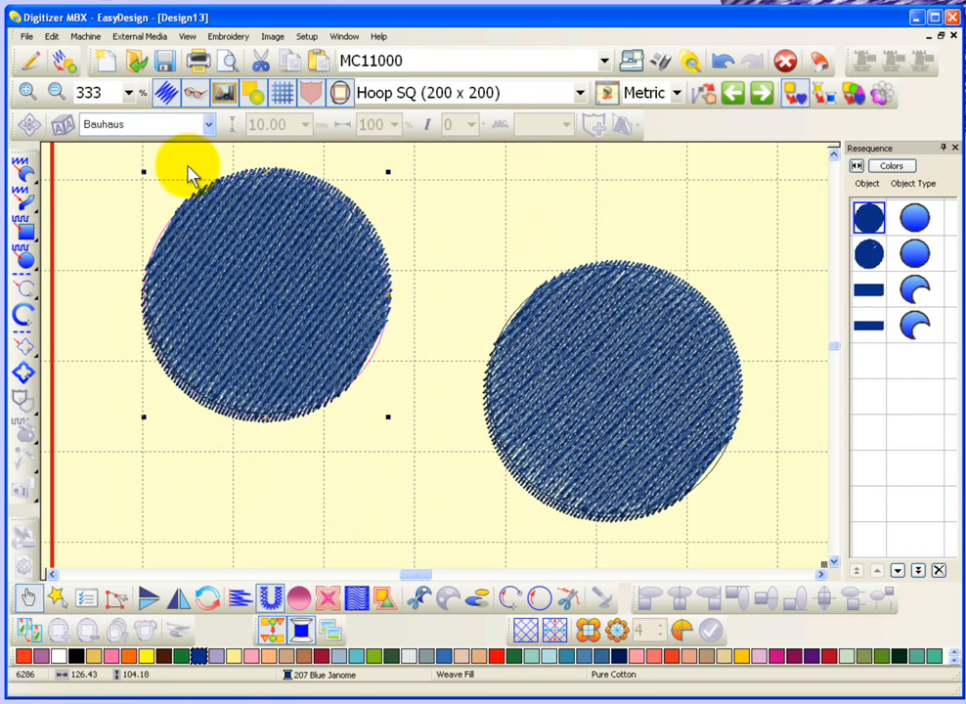
{"action": "left_click", "coordinate": [298, 267]}
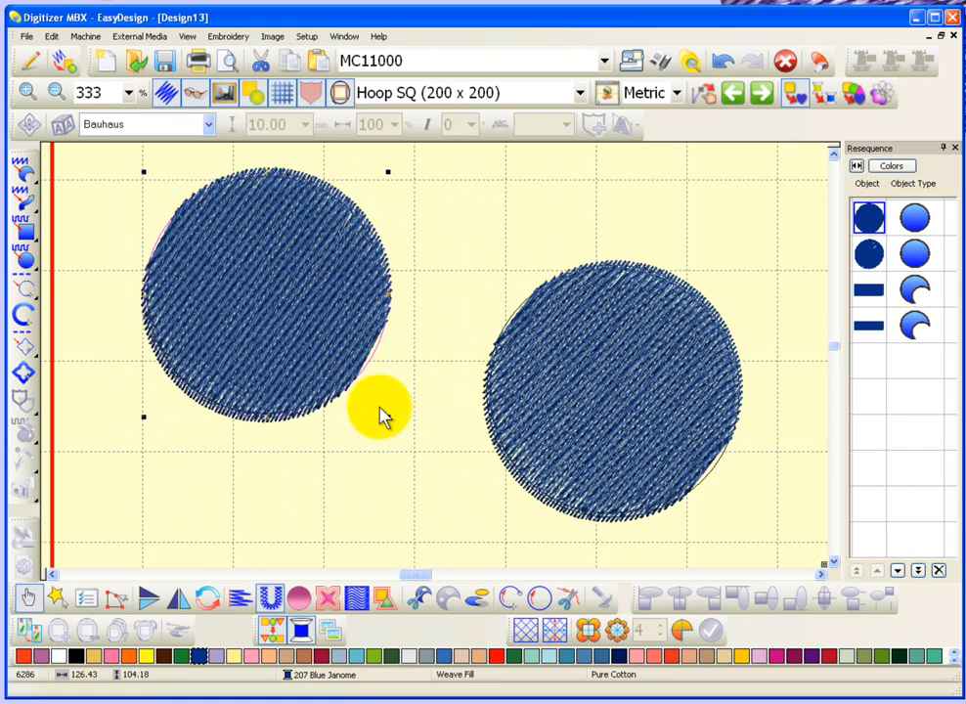
{"action": "left_click", "coordinate": [567, 342]}
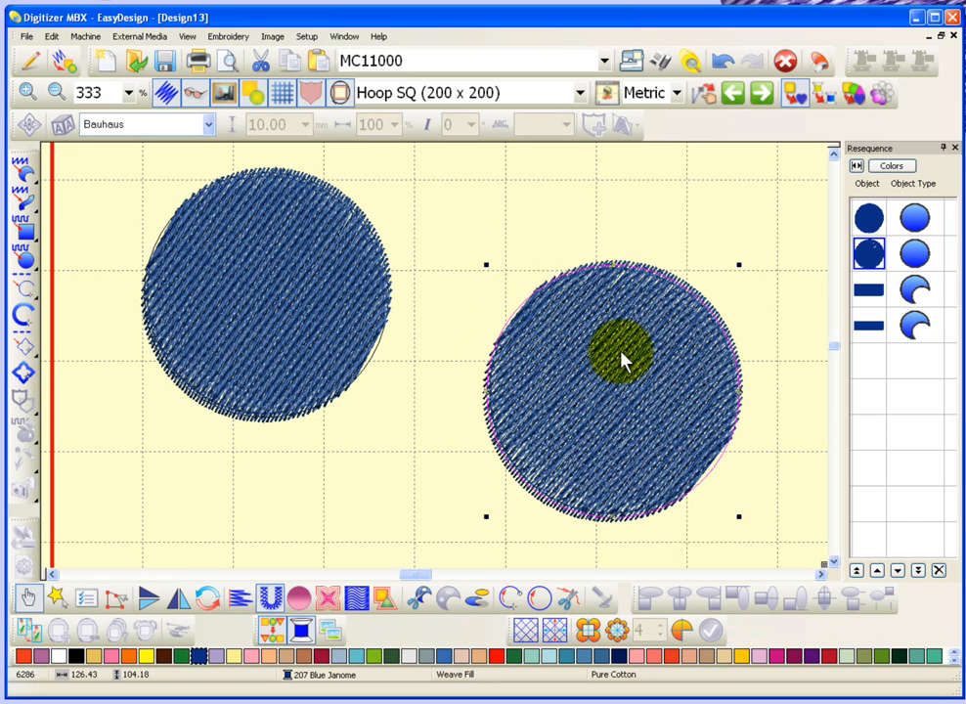
{"action": "scroll", "coordinate": [623, 359], "scroll_direction": "down", "scroll_amount": 1}
{"action": "scroll", "coordinate": [623, 360], "scroll_direction": "down", "scroll_amount": 1}
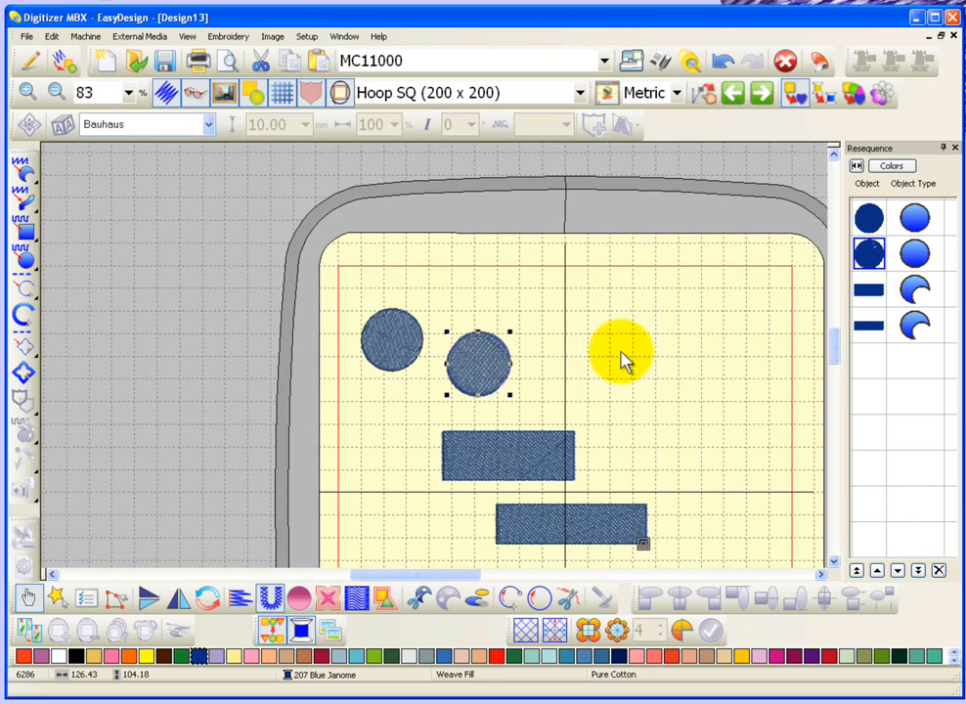
- Turn off the realistic stitch display, select the circles and the upper rectangle individually, and clear the selection
{"action": "left_click", "coordinate": [194, 95]}
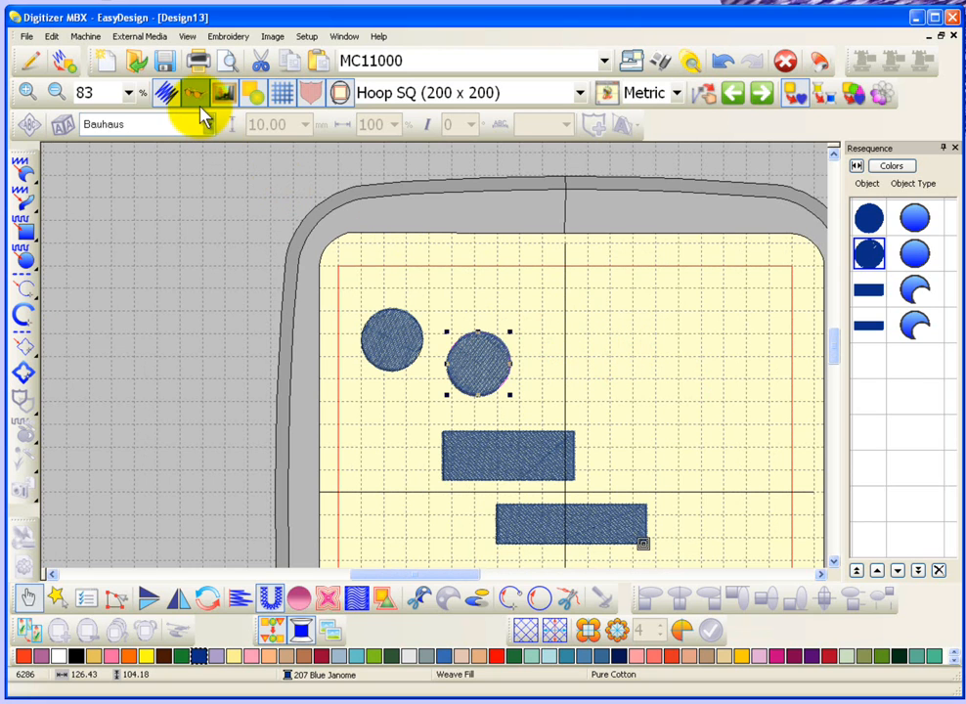
{"action": "left_click", "coordinate": [197, 95]}
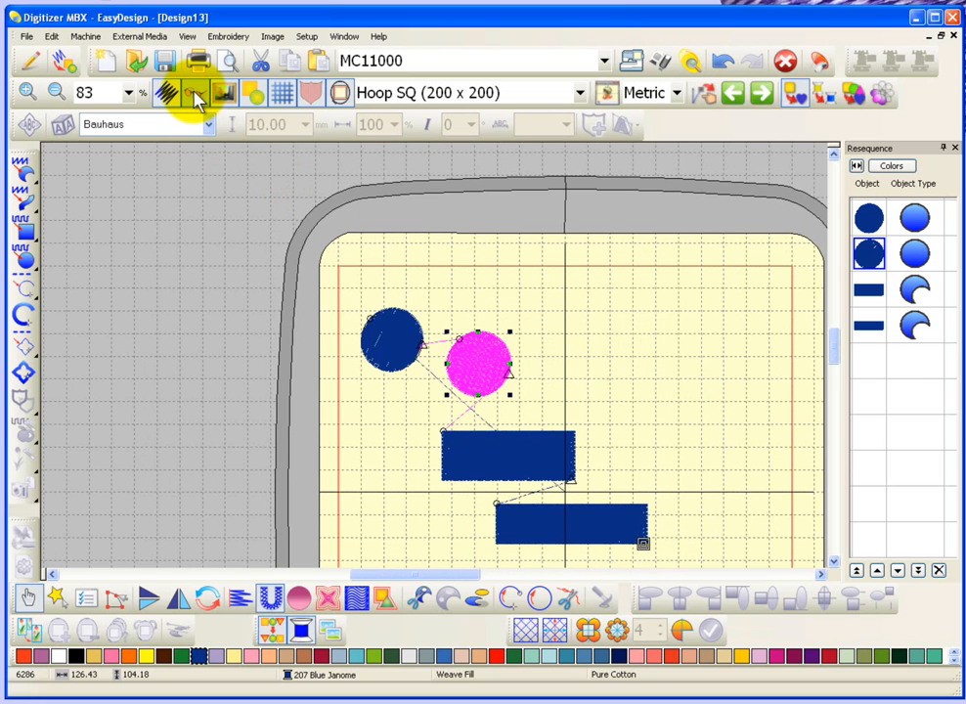
{"action": "left_click_drag", "start_coordinate": [476, 298], "coordinate": [389, 336]}
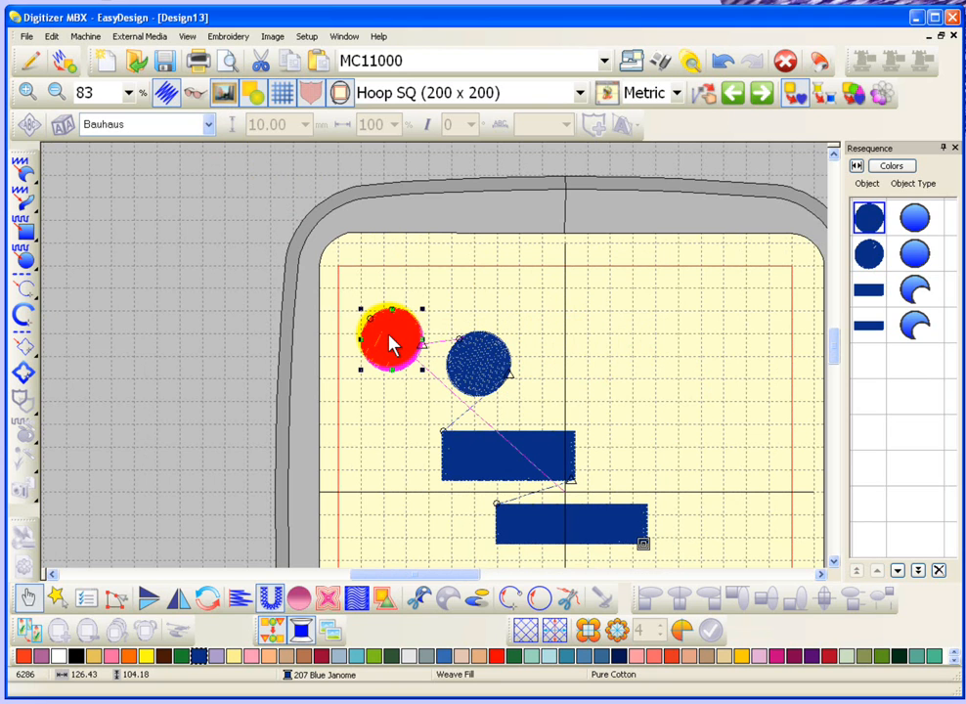
{"action": "left_click", "coordinate": [553, 454]}
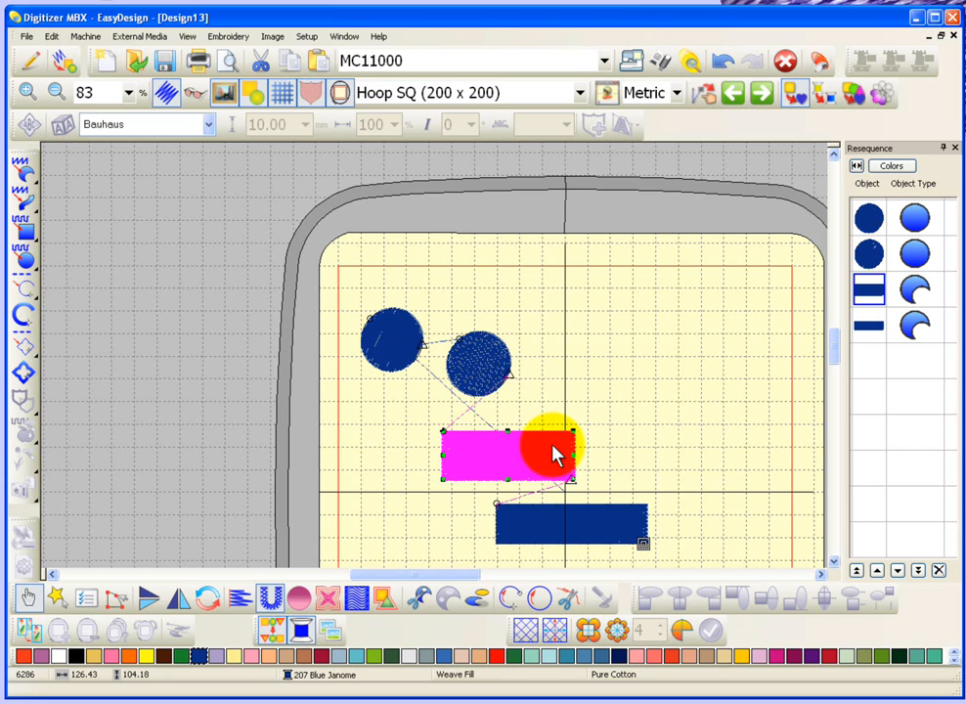
{"action": "left_click", "coordinate": [487, 364]}
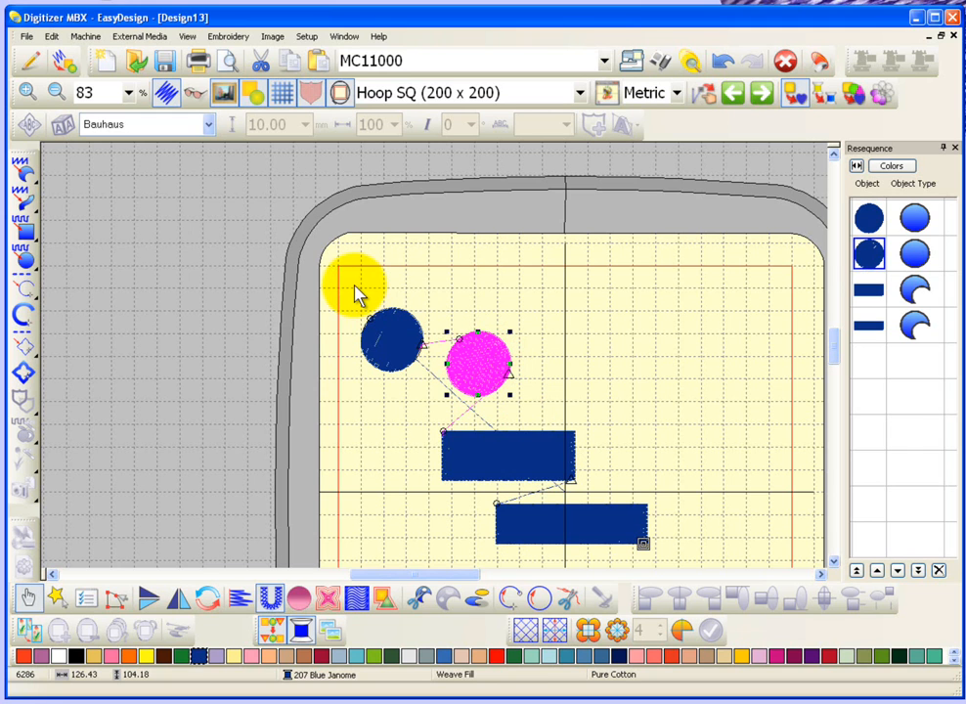
{"action": "left_click", "coordinate": [384, 341]}
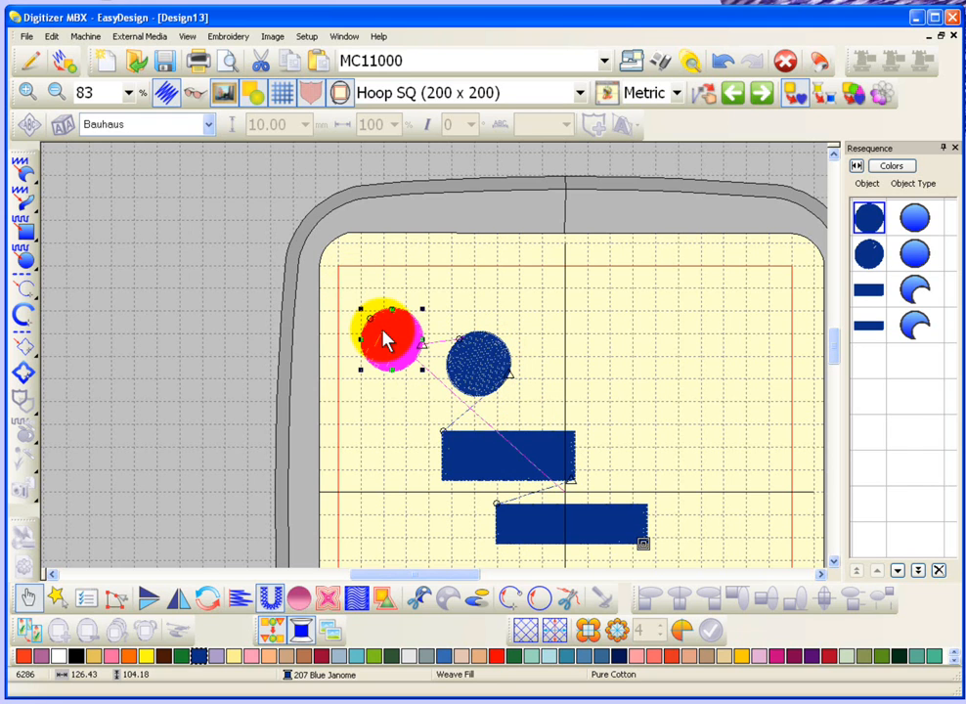
{"action": "left_click", "coordinate": [354, 283]}
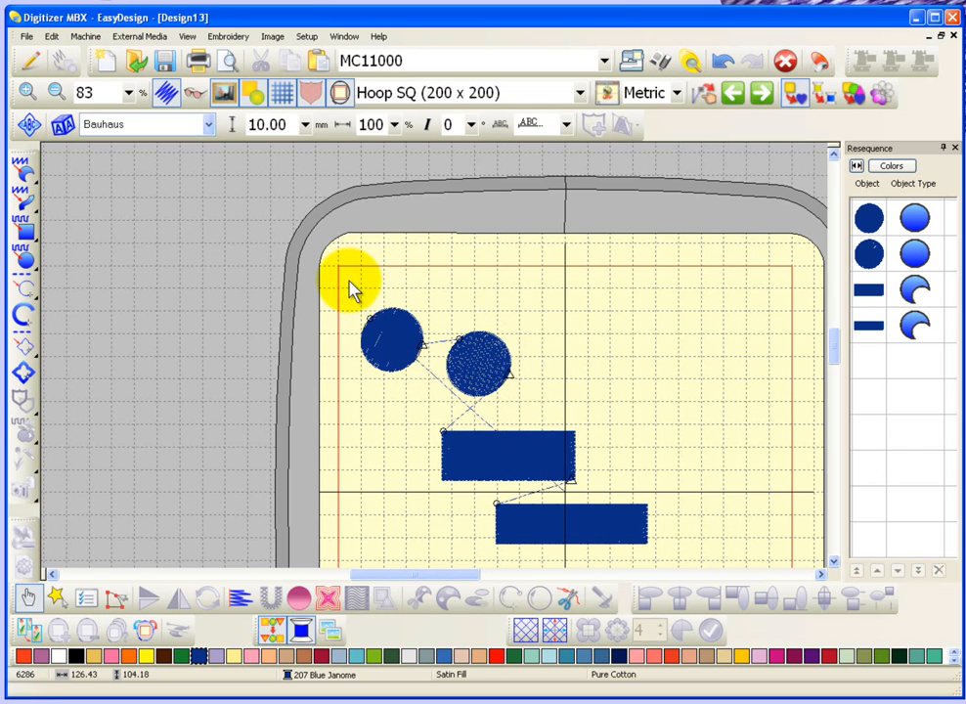
- Box-select the left circle alone, clear it, box-select both circles together, and deselect them
{"action": "left_click_drag", "start_coordinate": [350, 280], "coordinate": [440, 393]}
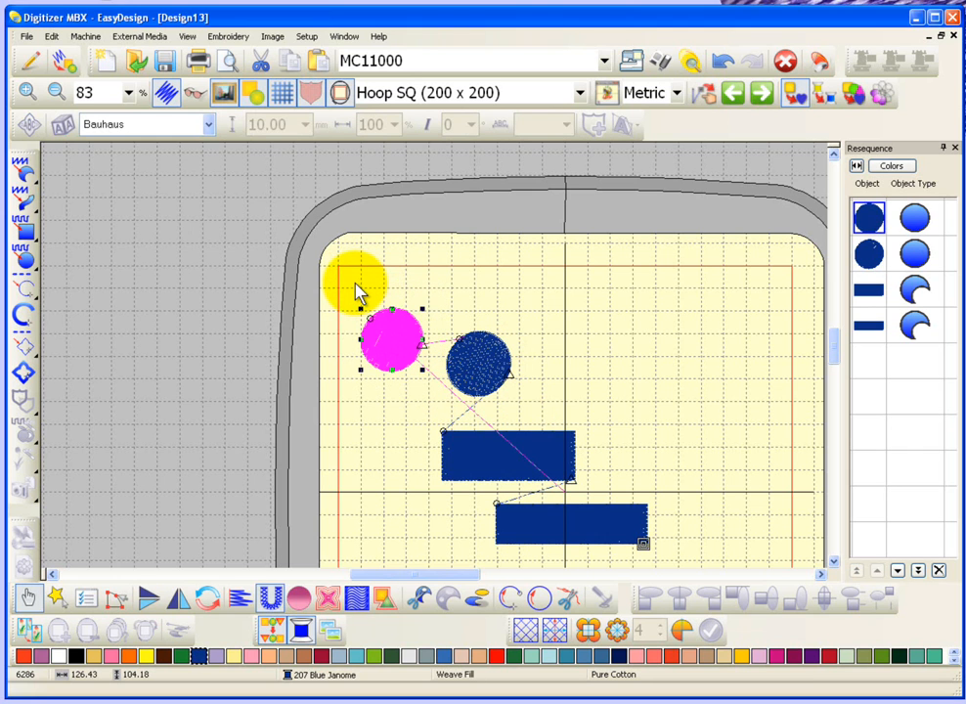
{"action": "left_click", "coordinate": [356, 293]}
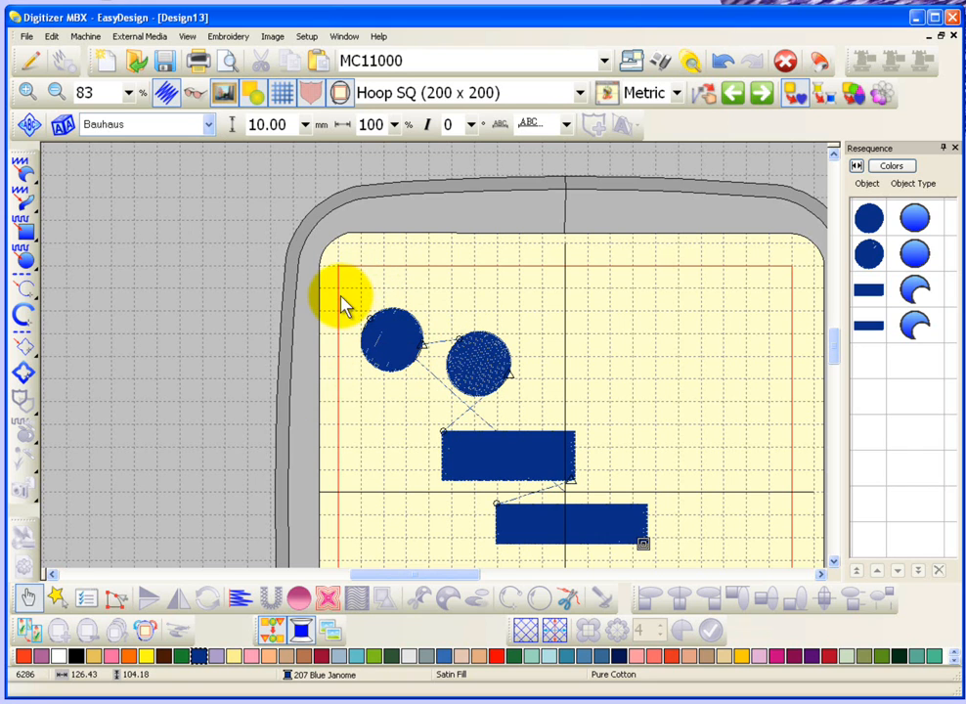
{"action": "left_click_drag", "start_coordinate": [349, 291], "coordinate": [555, 418]}
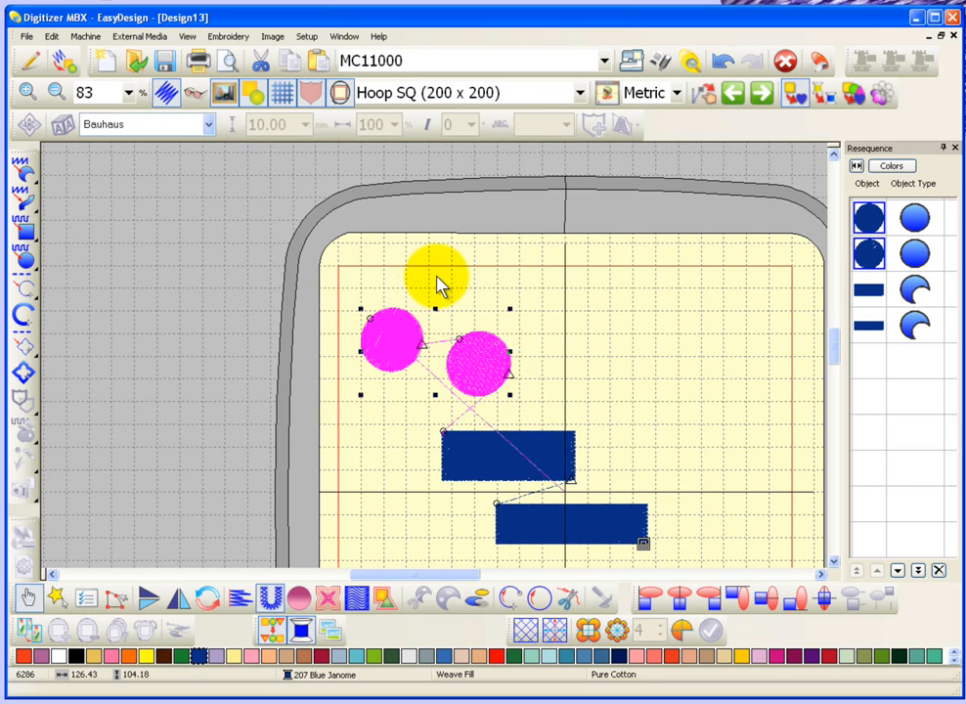
{"action": "left_click", "coordinate": [436, 284]}
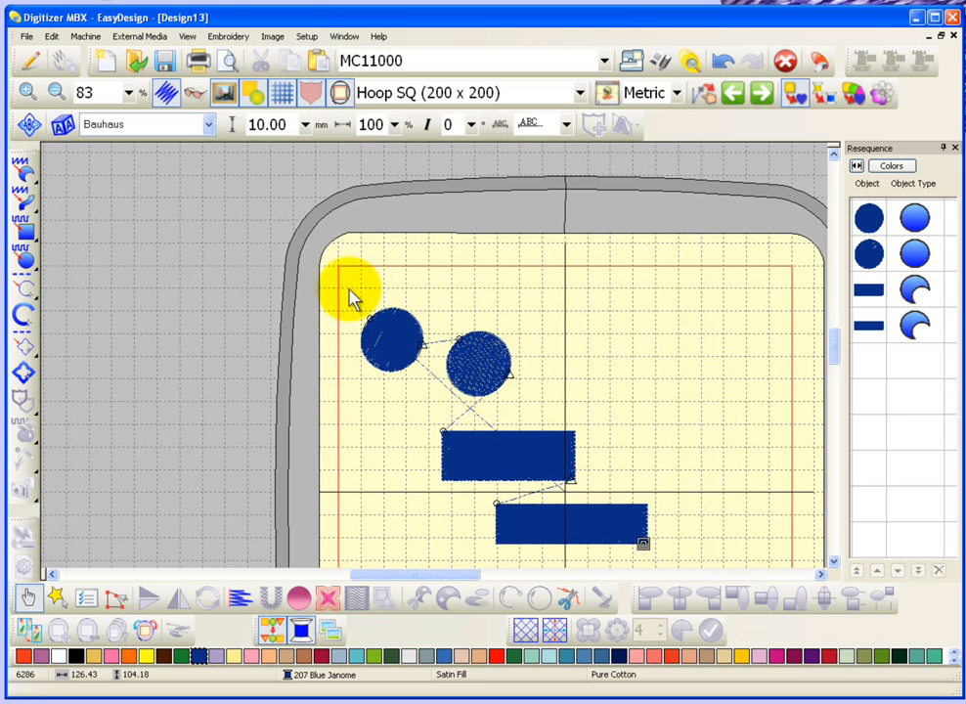
- Box-select both circles and the upper rectangle without fully enclosing the lower rectangle, and clear the selection
{"action": "left_click_drag", "start_coordinate": [340, 287], "coordinate": [672, 529]}
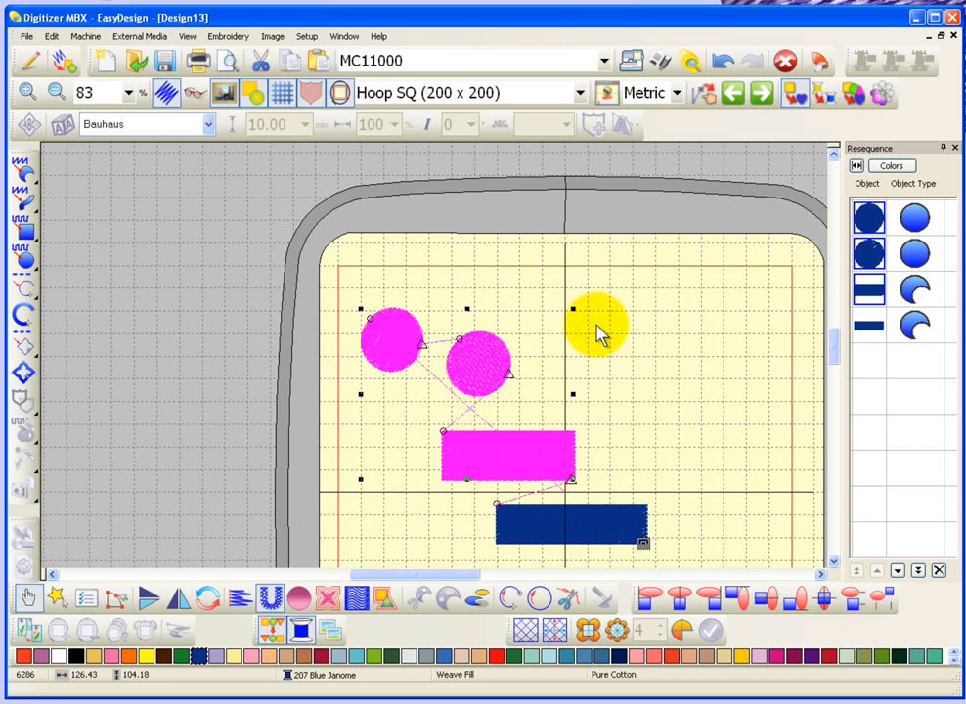
{"action": "left_click", "coordinate": [420, 317]}
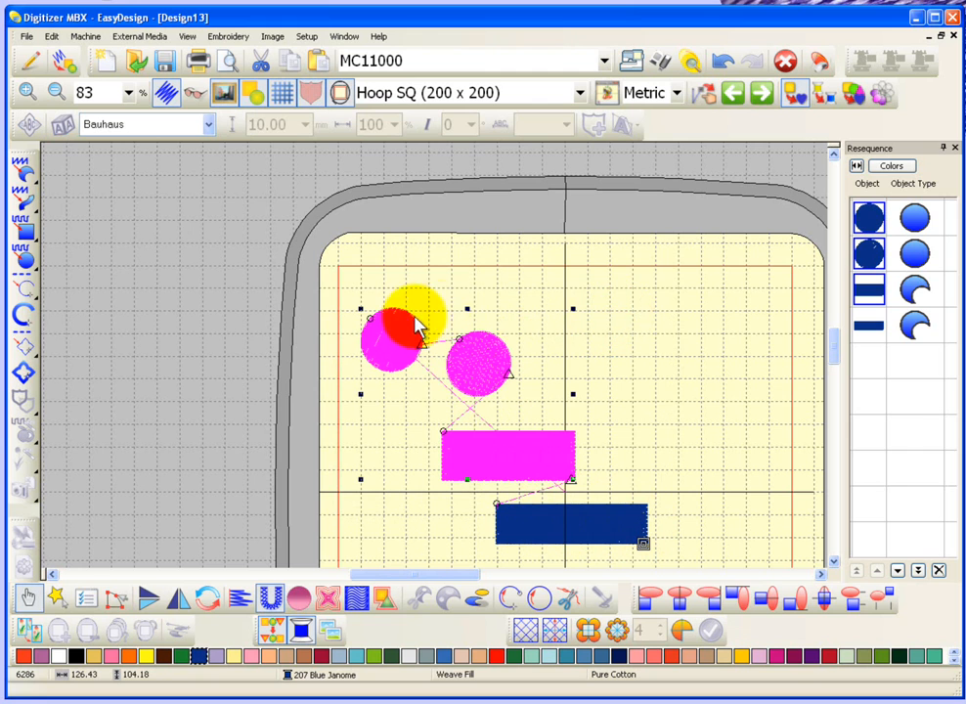
{"action": "left_click", "coordinate": [632, 308]}
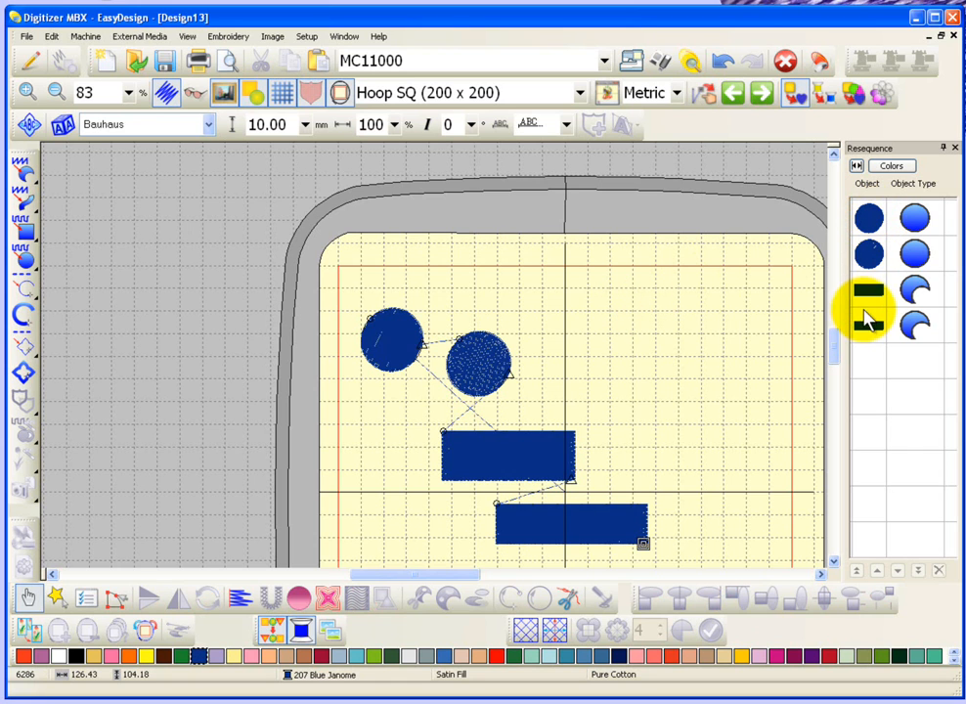
- Using the stitch sequence, select the first circle, build a combined selection of the third object and both circles, and deselect everything
{"action": "left_click", "coordinate": [868, 219]}
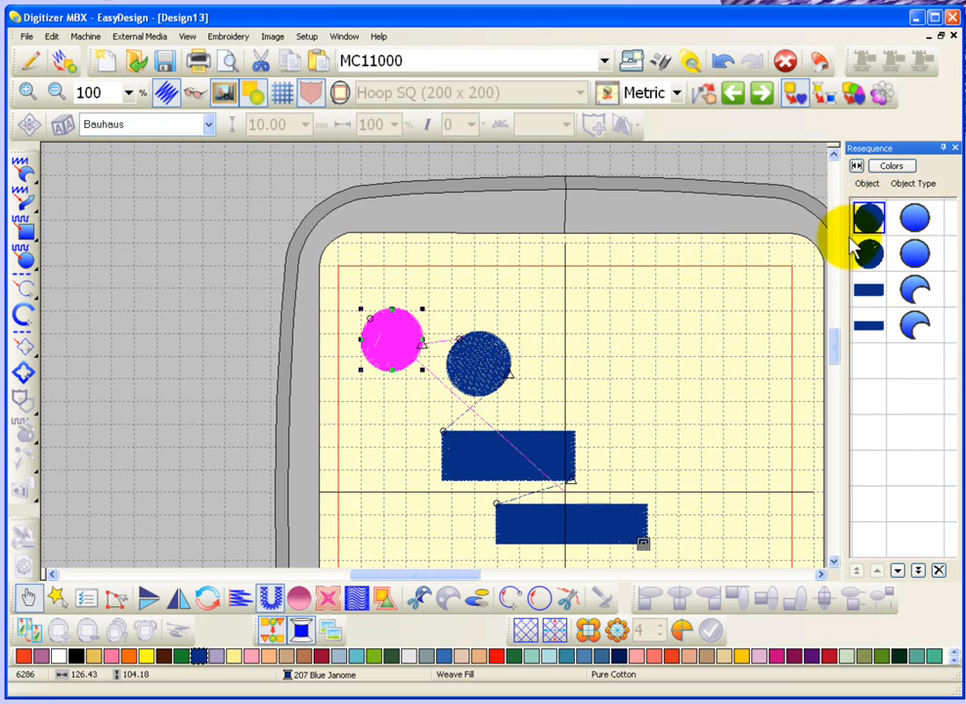
{"action": "left_click", "coordinate": [388, 334]}
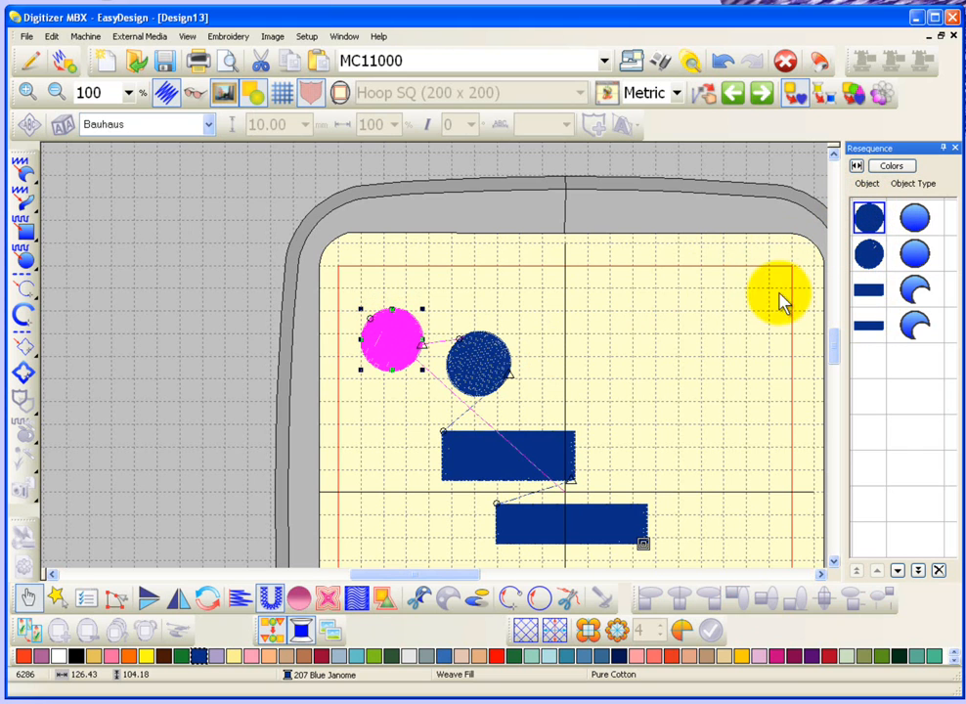
{"action": "left_click", "coordinate": [871, 292]}
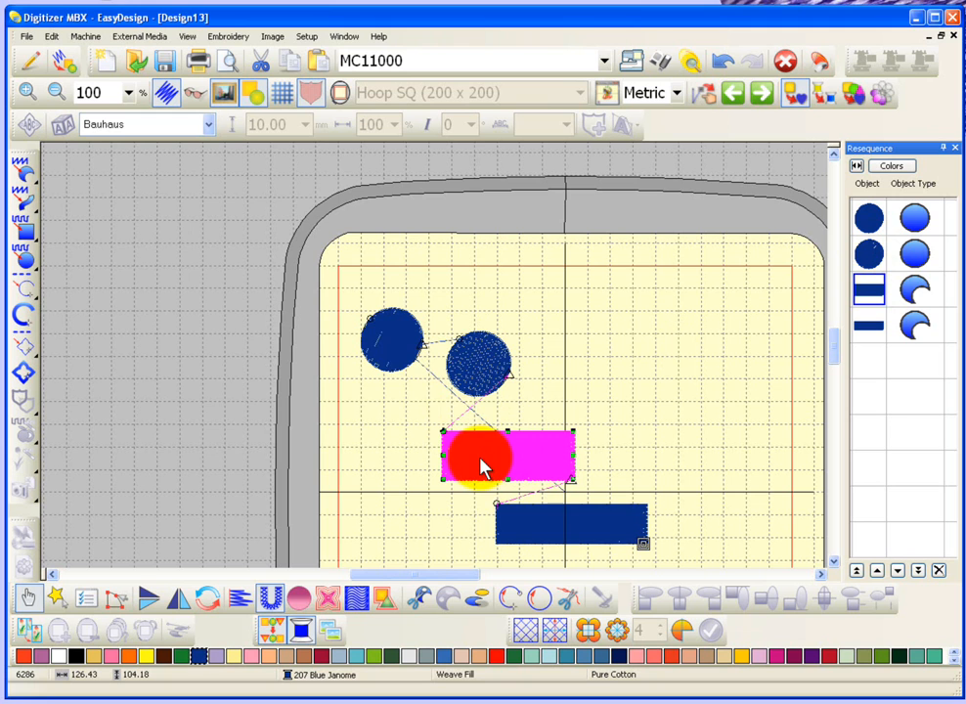
{"action": "left_click", "coordinate": [396, 350]}
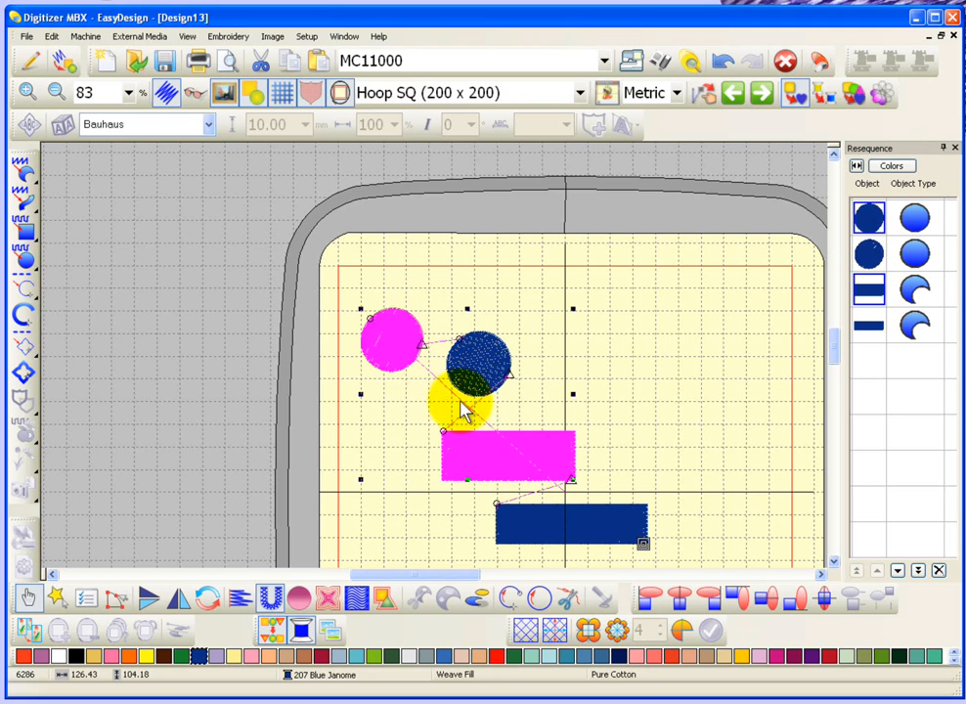
{"action": "left_click", "coordinate": [873, 256]}
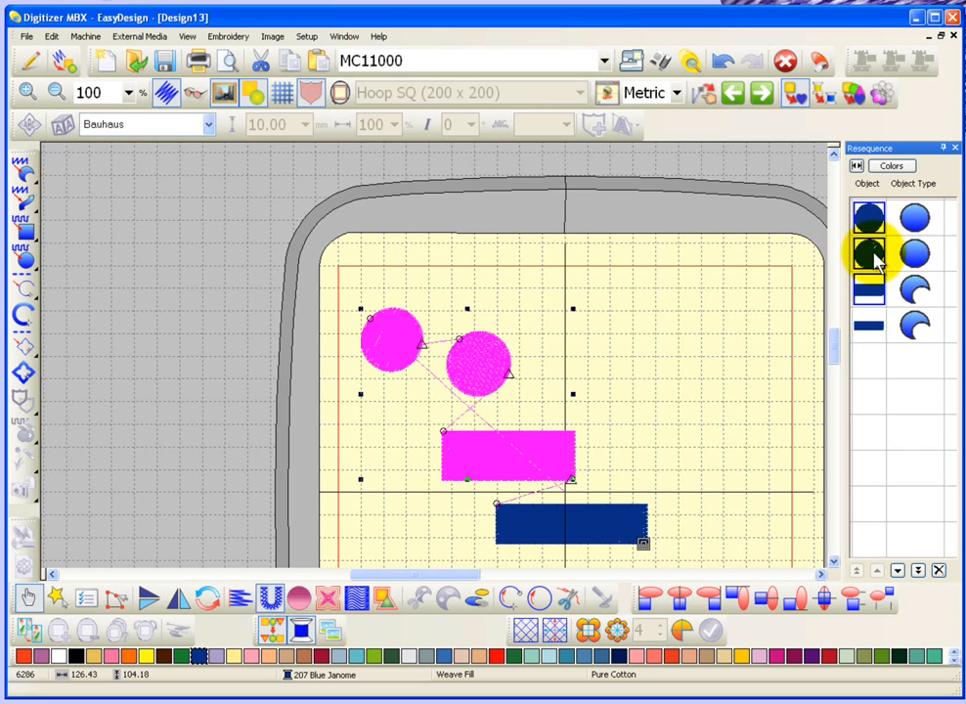
{"action": "left_click", "coordinate": [728, 362]}
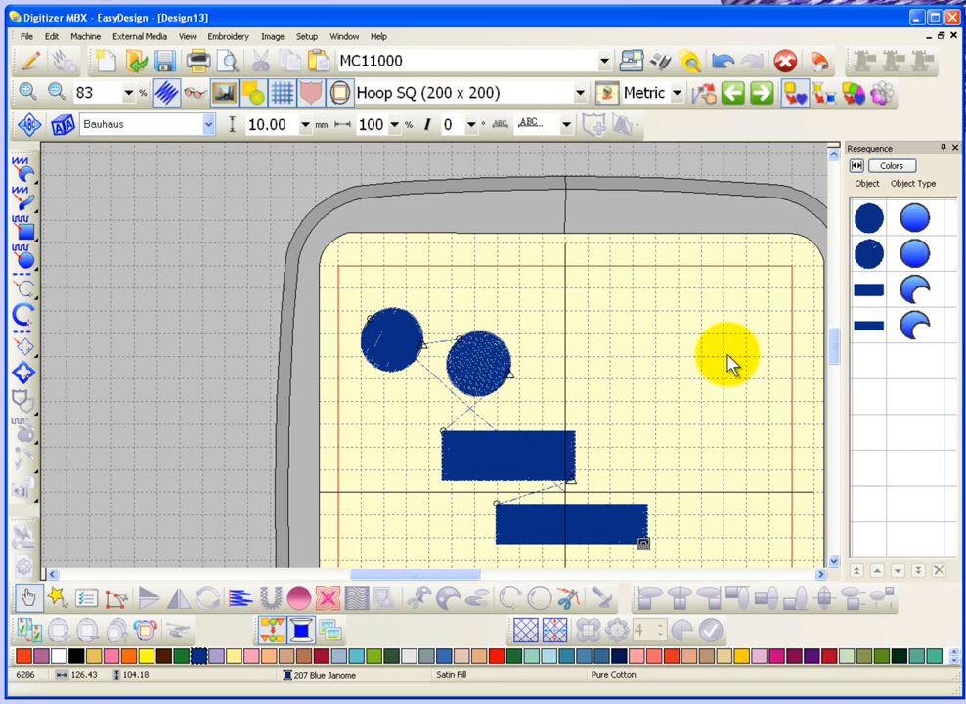
- Select all four objects as one range from first to last in the stitch sequence, and clear the selection
{"action": "left_click", "coordinate": [869, 223]}
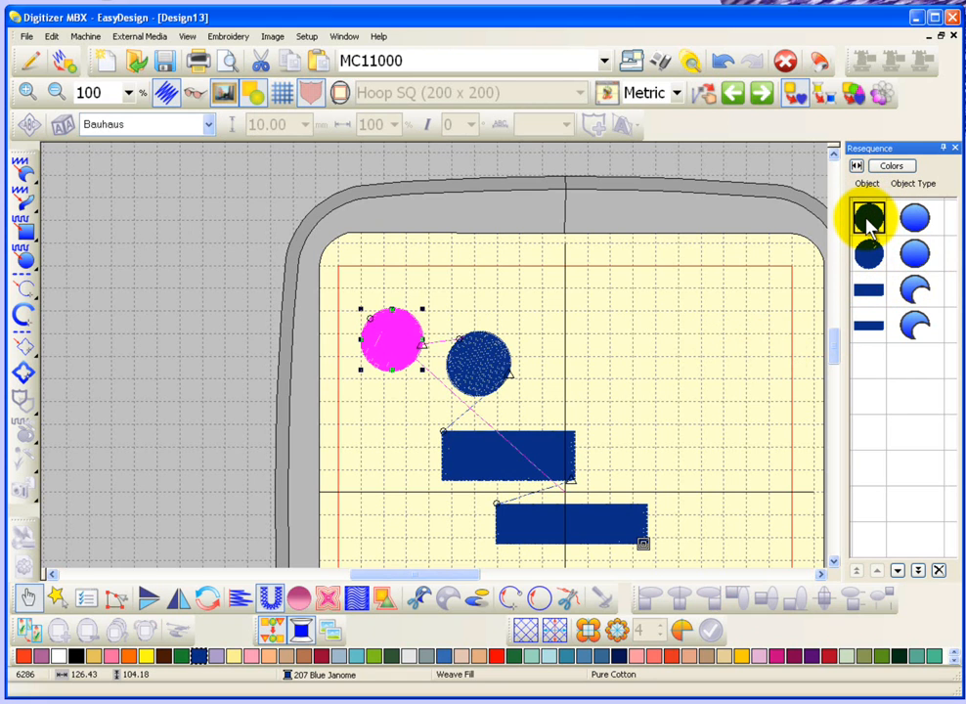
{"action": "left_click", "coordinate": [869, 328], "text": "shift"}
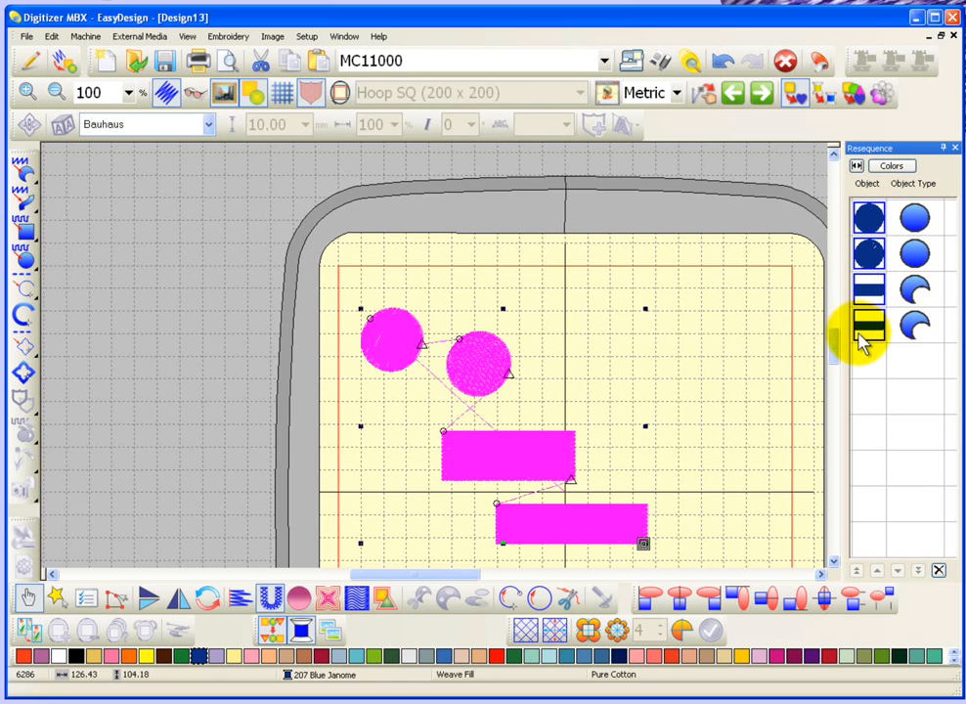
{"action": "left_click", "coordinate": [734, 347]}
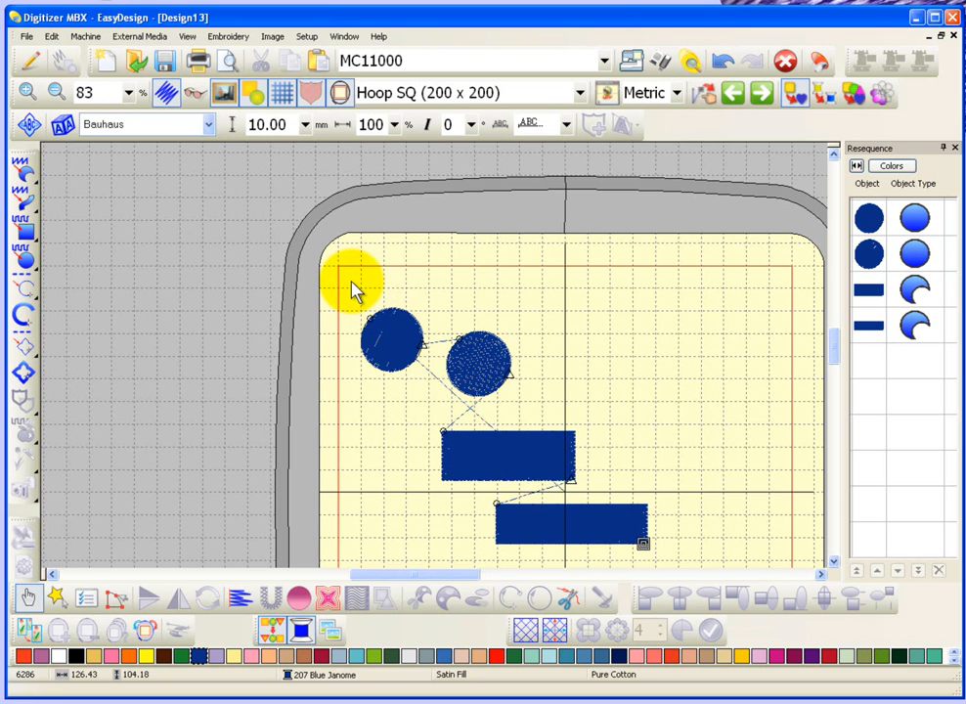
- Select only the left circle by drawing a six-point lasso that fully encloses it, and clear the selection
{"action": "left_click", "coordinate": [57, 599]}
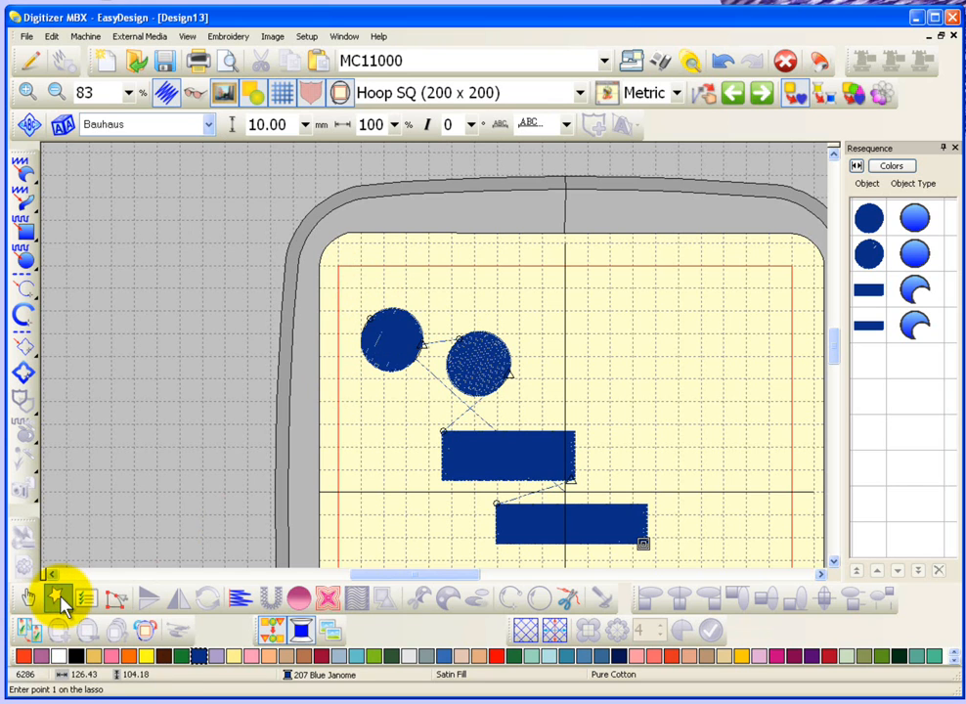
{"action": "left_click", "coordinate": [351, 299]}
{"action": "left_click", "coordinate": [417, 290]}
{"action": "left_click", "coordinate": [433, 309]}
{"action": "left_click", "coordinate": [426, 379]}
{"action": "left_click", "coordinate": [375, 391]}
{"action": "left_click", "coordinate": [341, 344]}
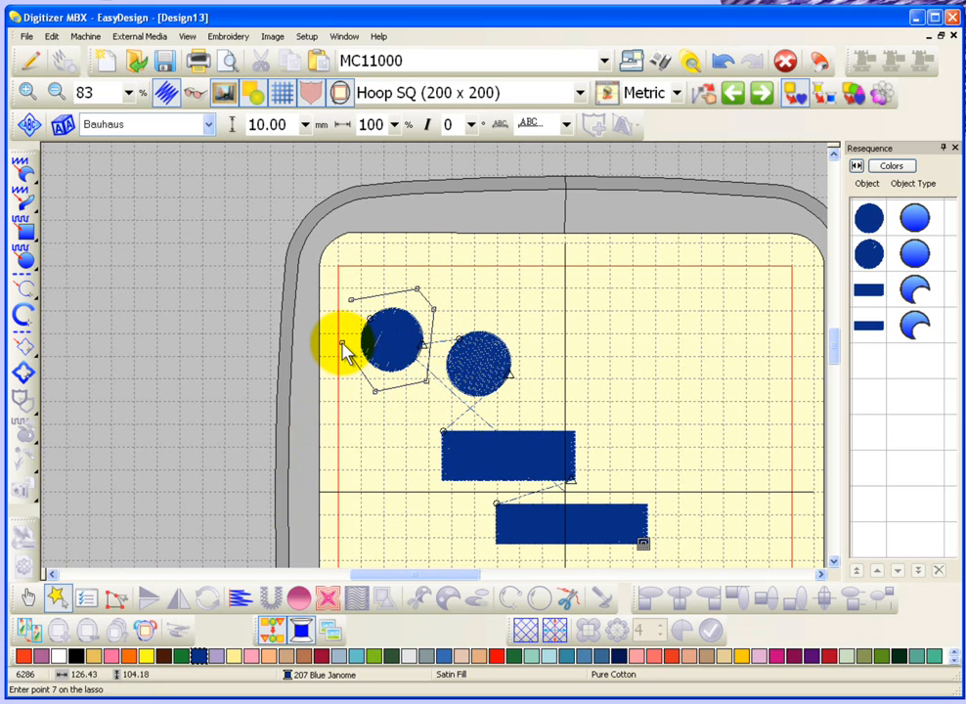
{"action": "key", "text": "Return"}
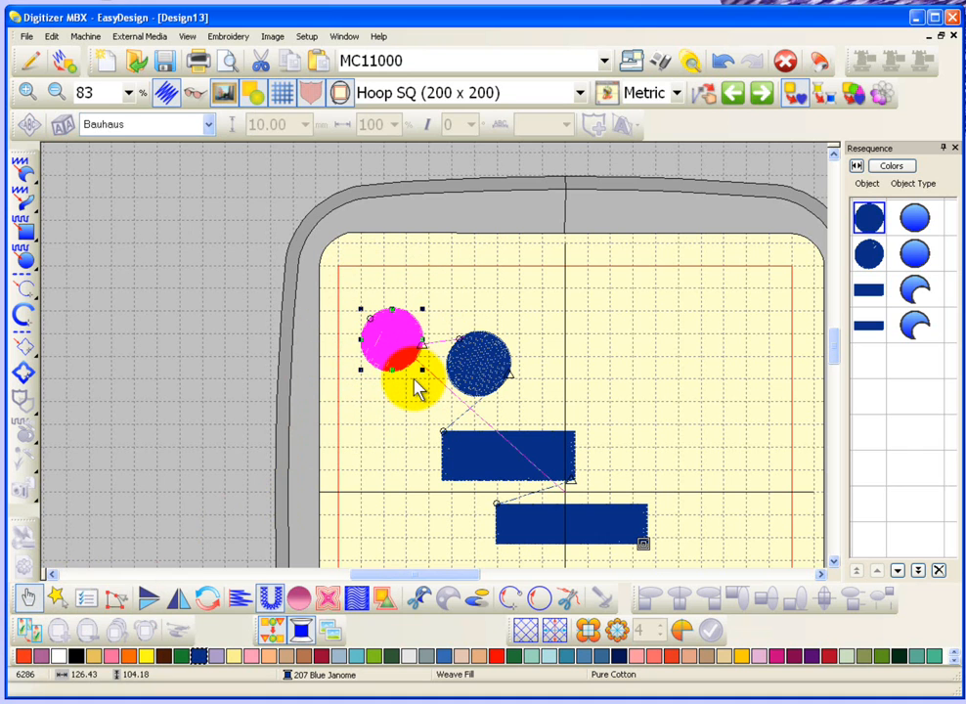
{"action": "left_click", "coordinate": [406, 412]}
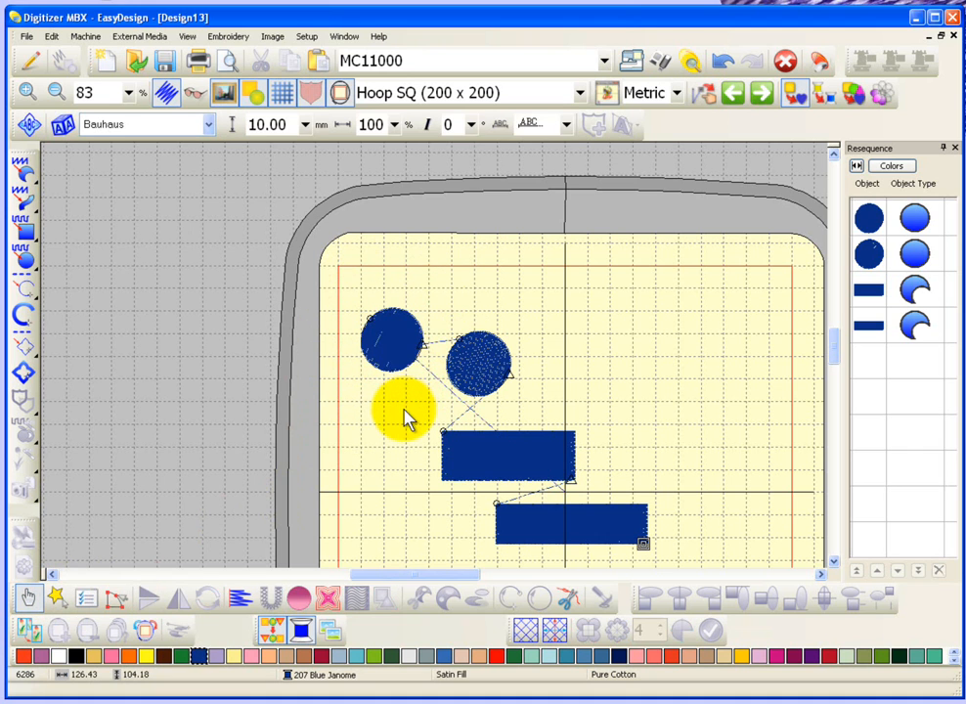
- Move the right circle so it overlaps the lower-right edge of the left one, box-select both circles, and clear the selection
{"action": "left_click", "coordinate": [489, 371]}
{"action": "double_click", "coordinate": [489, 371]}
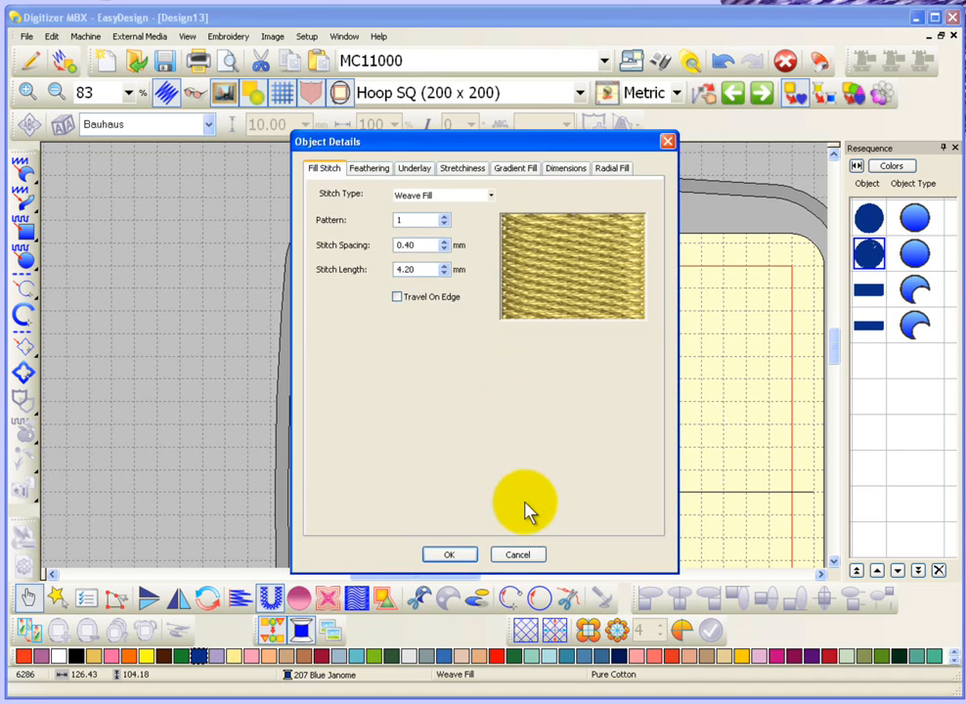
{"action": "left_click", "coordinate": [522, 554]}
{"action": "left_click_drag", "start_coordinate": [498, 366], "coordinate": [450, 372]}
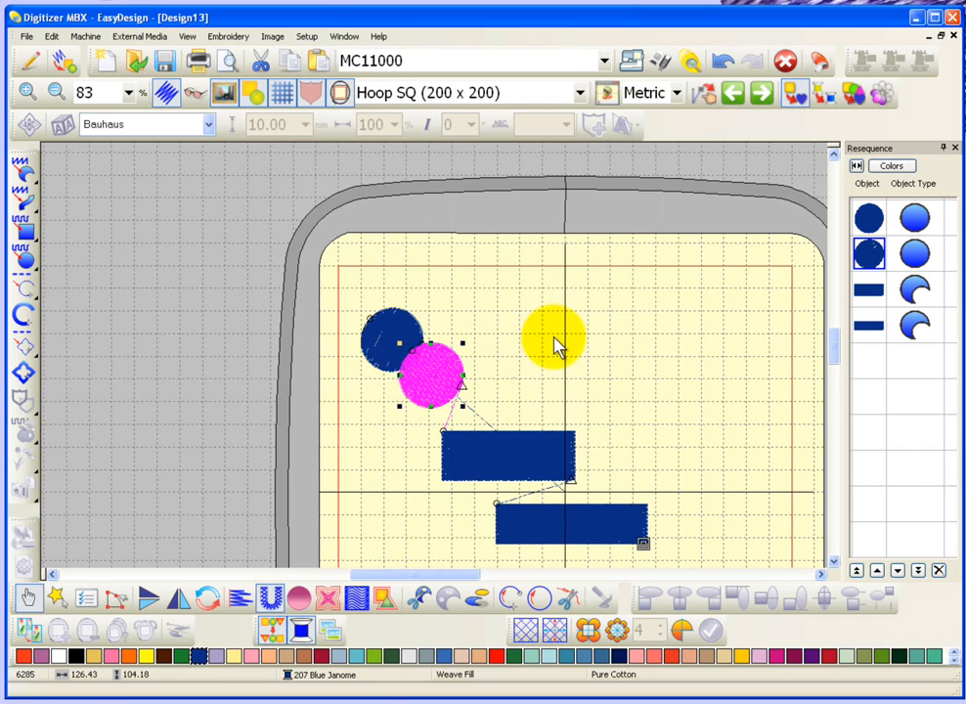
{"action": "left_click", "coordinate": [555, 335]}
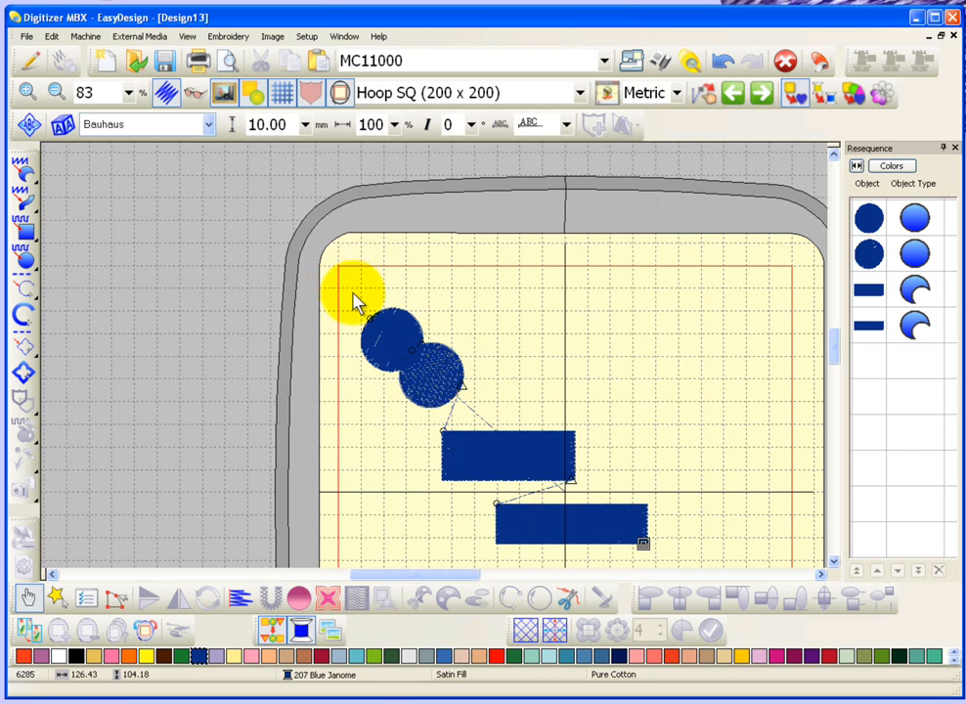
{"action": "left_click_drag", "start_coordinate": [350, 295], "coordinate": [479, 427]}
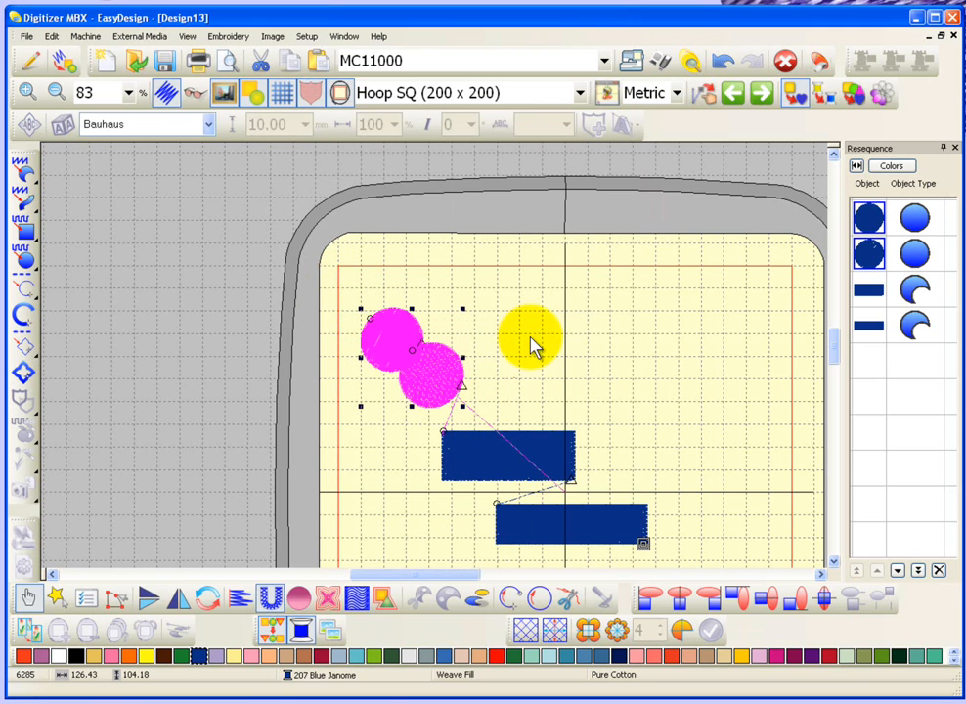
{"action": "left_click", "coordinate": [523, 328]}
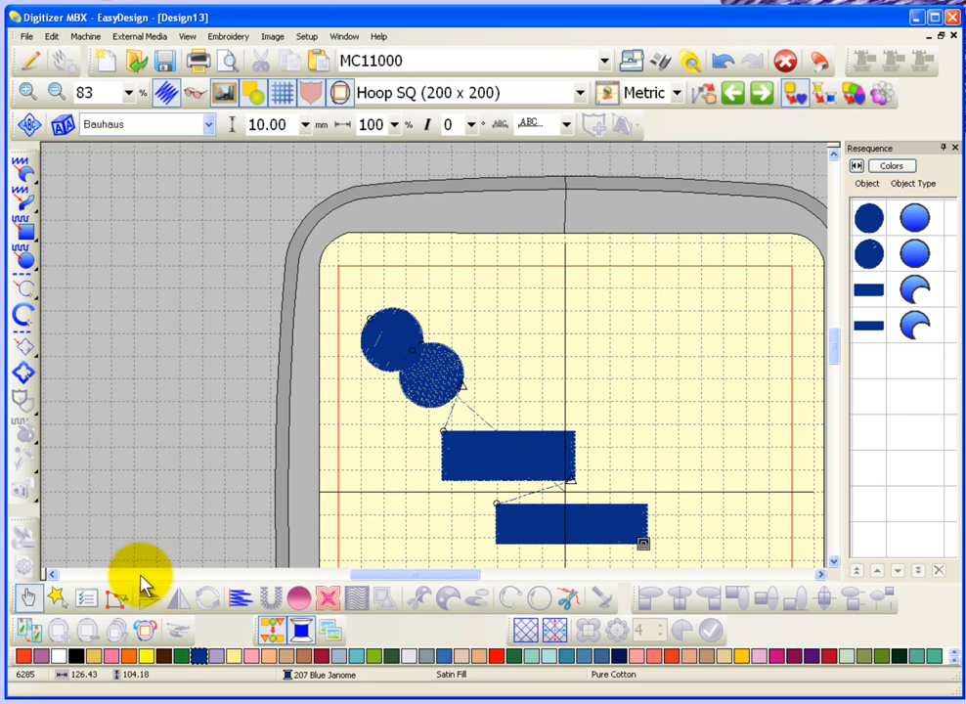
- Select only the upper-left circle with a five-point lasso that encloses it while cutting through the overlapping circle, and deselect it
{"action": "left_click", "coordinate": [57, 598]}
{"action": "left_click", "coordinate": [348, 293]}
{"action": "left_click", "coordinate": [437, 283]}
{"action": "left_click", "coordinate": [445, 358]}
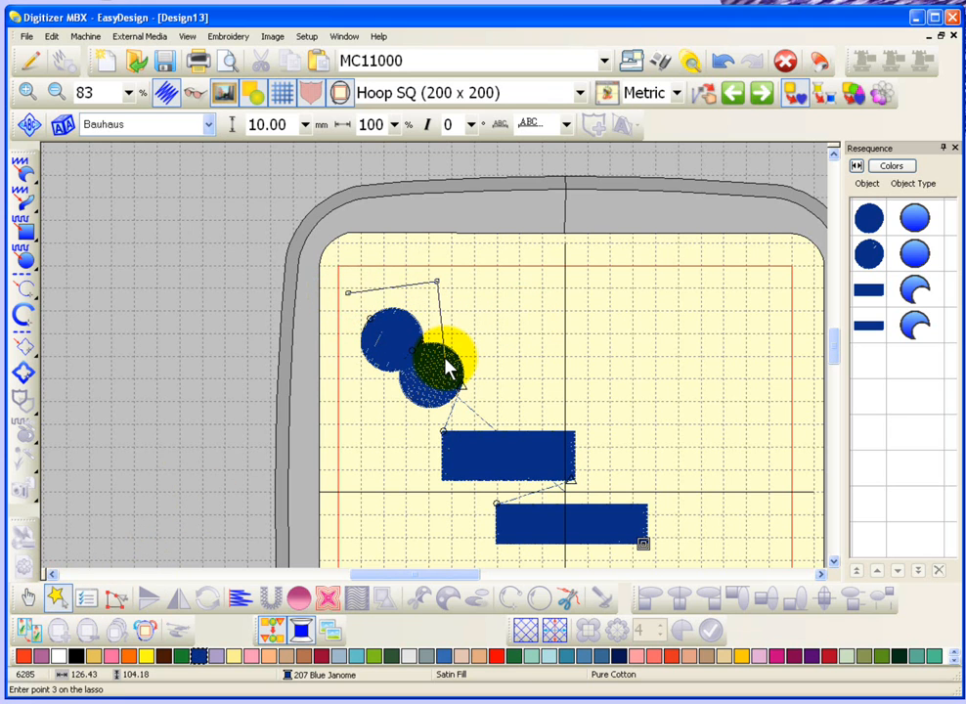
{"action": "left_click", "coordinate": [410, 400]}
{"action": "left_click", "coordinate": [348, 359]}
{"action": "key", "text": "Return"}
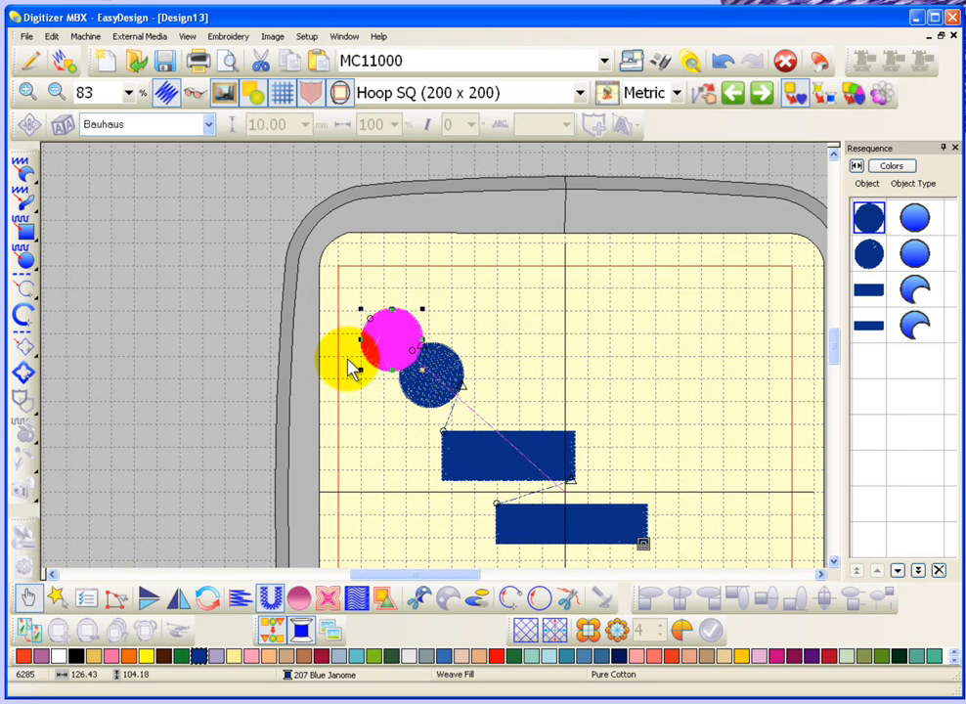
{"action": "left_click", "coordinate": [362, 295]}
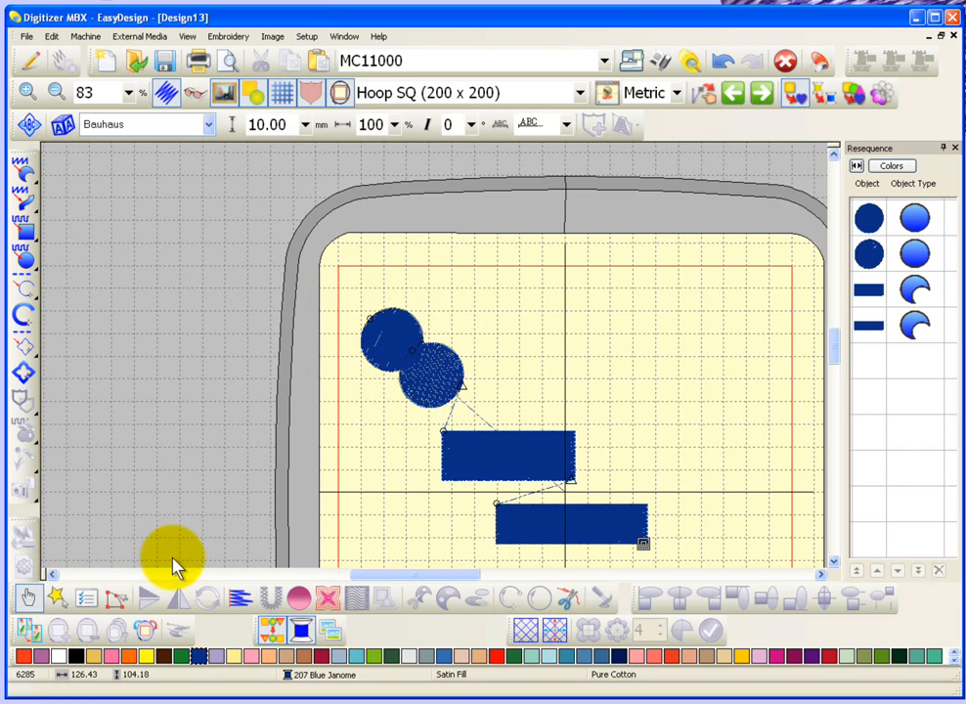